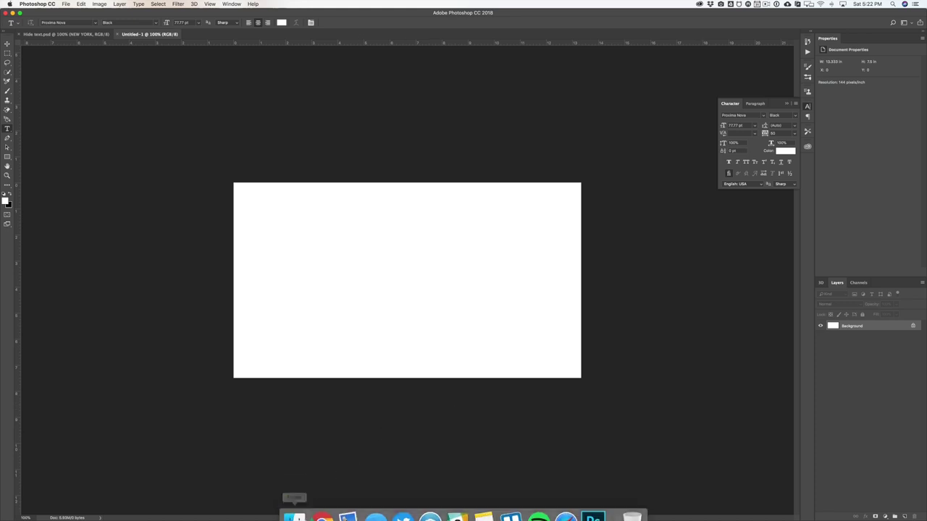
Step: Search Unsplash for 'city' and download the cloudy skyline photo with riverside trees
click(321, 506)
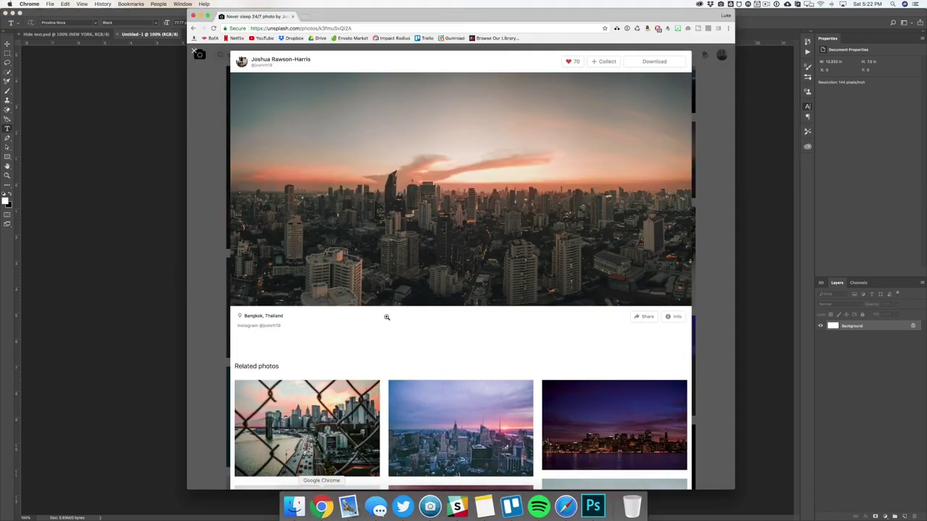
click(201, 98)
scroll(206, 105, up, 6)
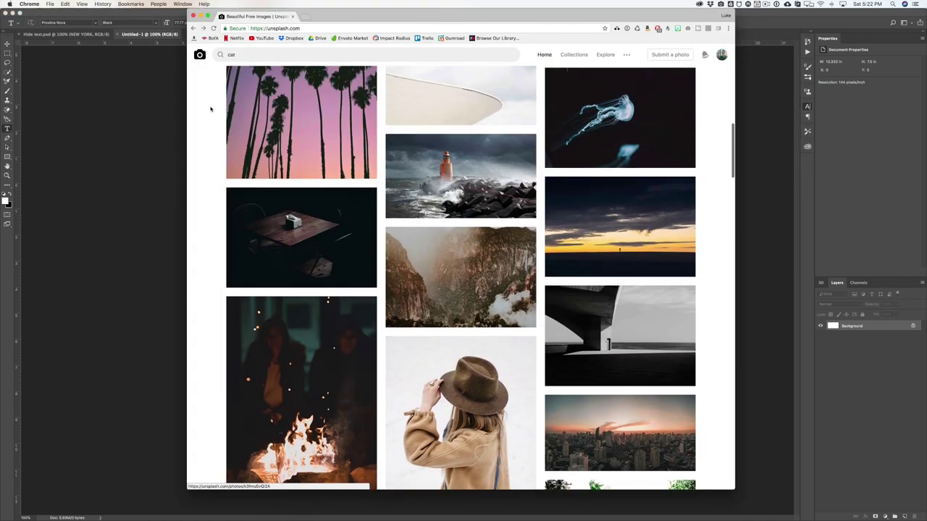
key(super+bracketleft)
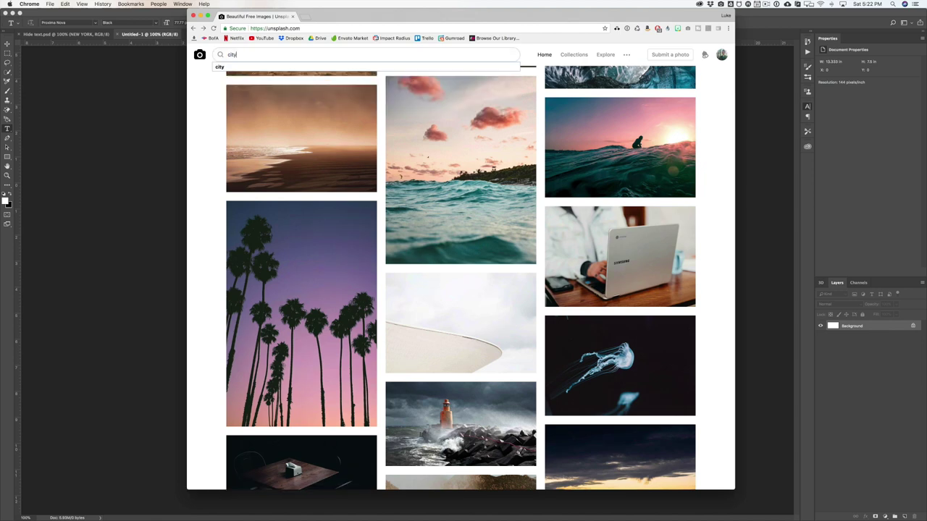
scroll(198, 204, down, 3)
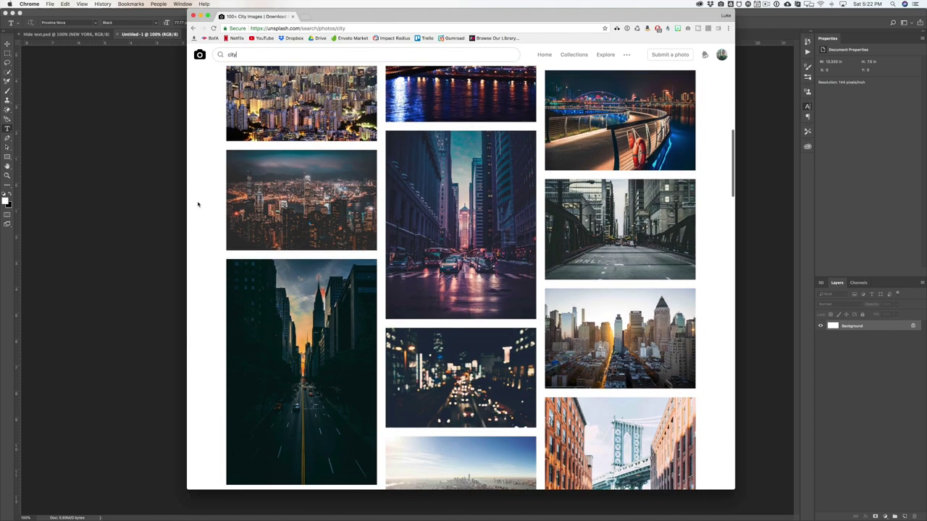
scroll(198, 205, down, 3)
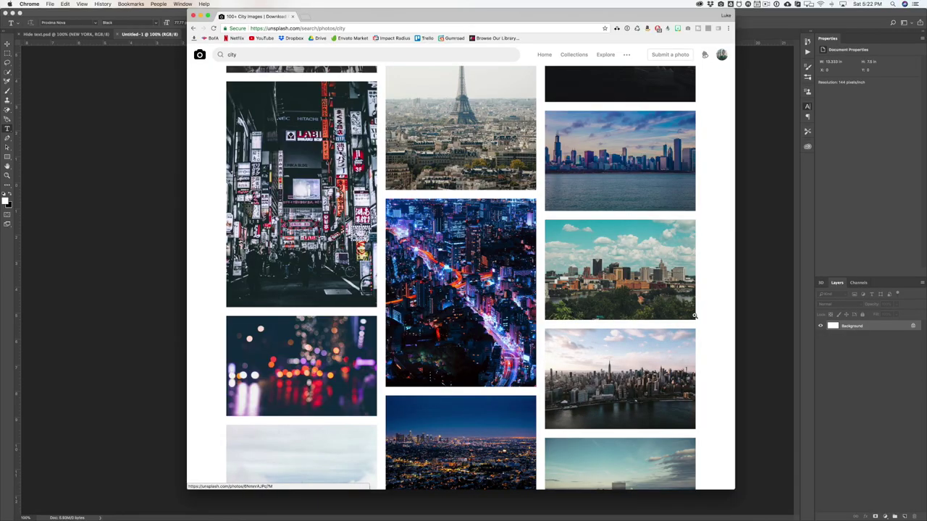
click(681, 309)
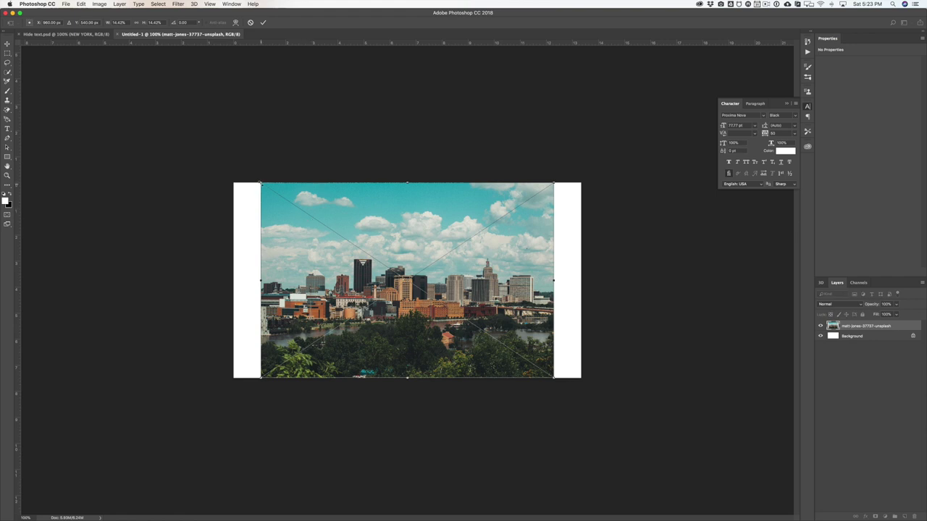
Step: Scale the placed skyline photo up so it covers the whole canvas
drag(260, 183, 217, 156)
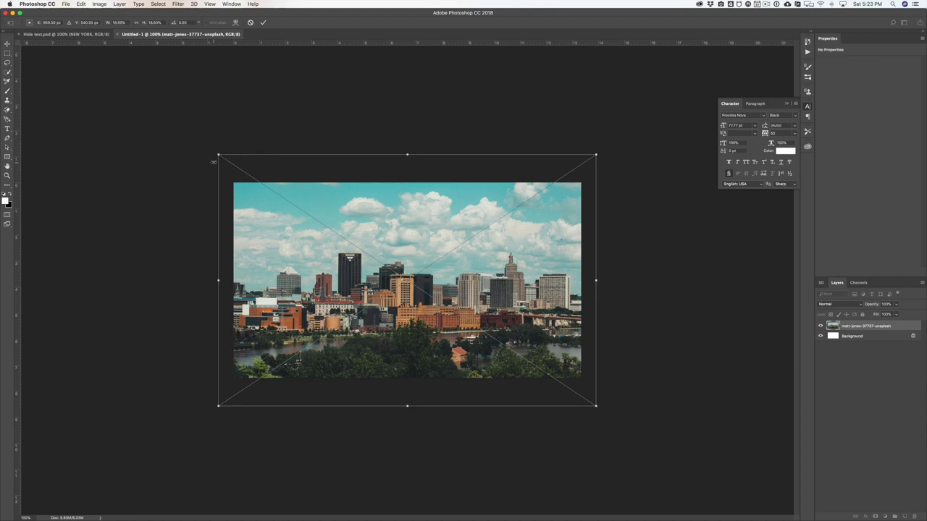
Step: Commit the photo's size, quick-select the buildings and trees, and enter Select and Mask
click(263, 22)
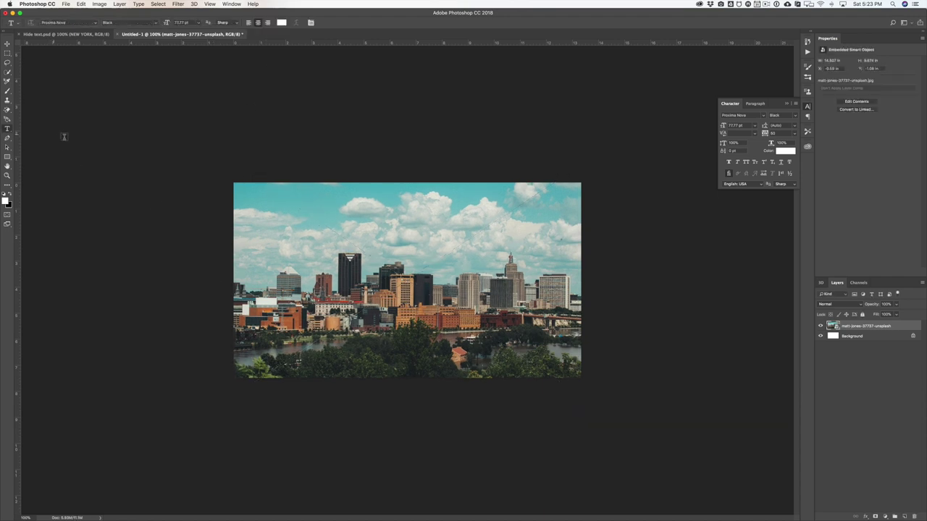
click(8, 72)
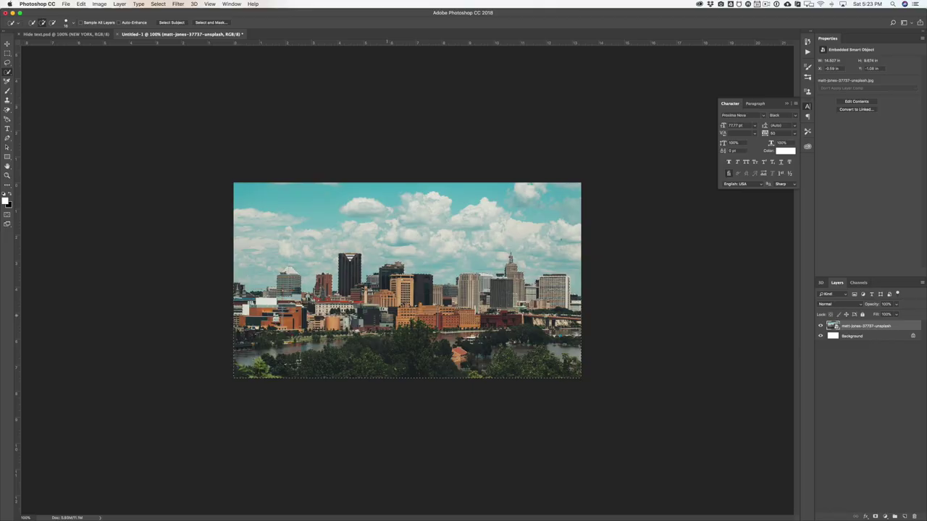
right_click(385, 307)
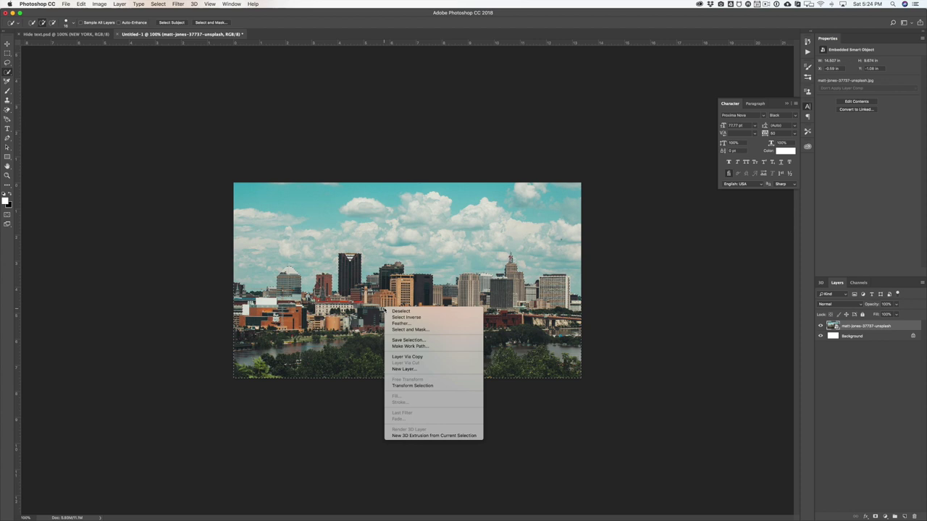
click(427, 330)
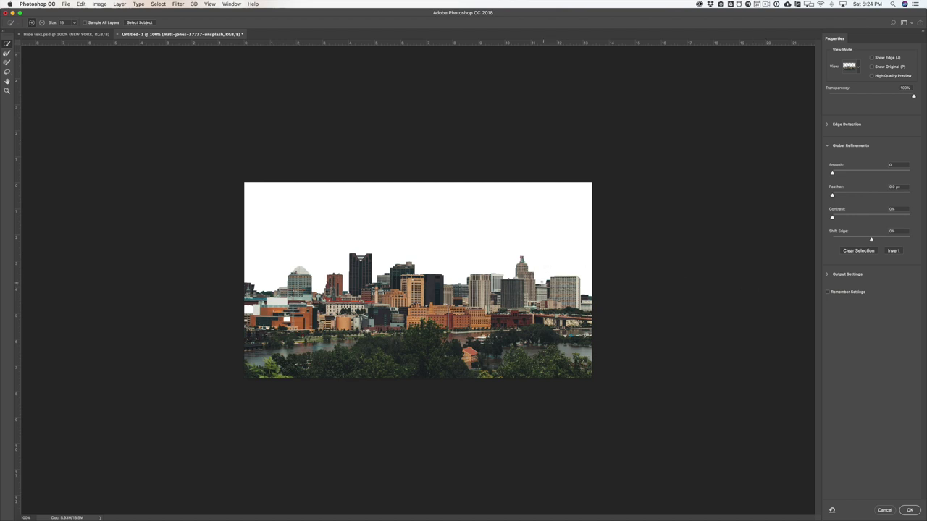
Step: Refine the selection edge beside the tall tower, raise Smooth, and apply the selection
mouse_move(542, 277)
mouse_down()
mouse_move(567, 265)
mouse_move(542, 266)
mouse_move(596, 295)
mouse_up()
mouse_move(542, 274)
mouse_down()
mouse_move(579, 251)
mouse_move(541, 264)
mouse_move(581, 244)
mouse_move(556, 271)
mouse_up()
drag(839, 174, 827, 197)
click(910, 509)
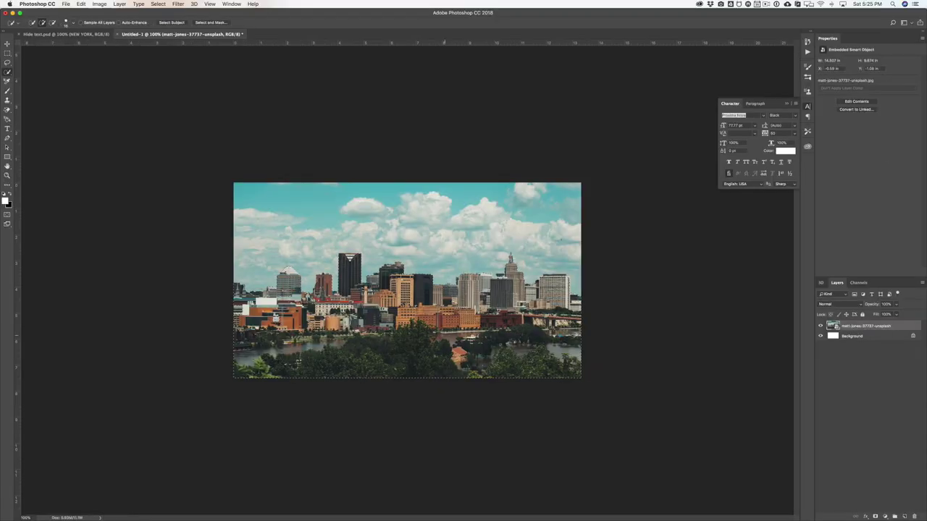
Step: Copy the selected skyline to a new Layer 1 and check the cutout against the photo
right_click(419, 304)
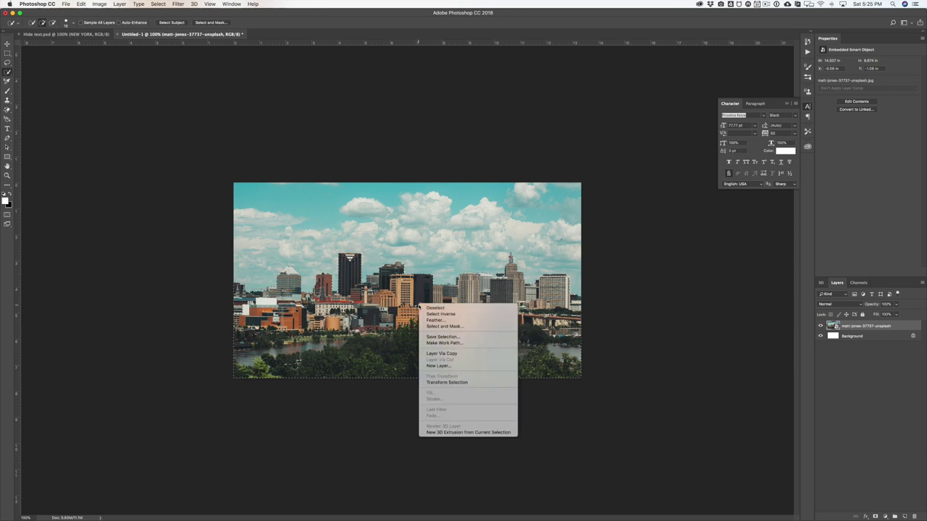
click(461, 354)
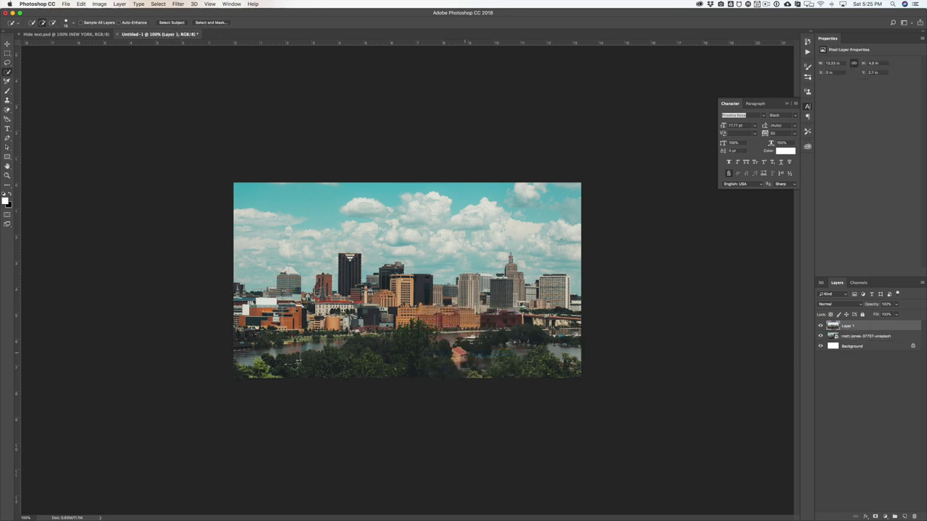
click(820, 337)
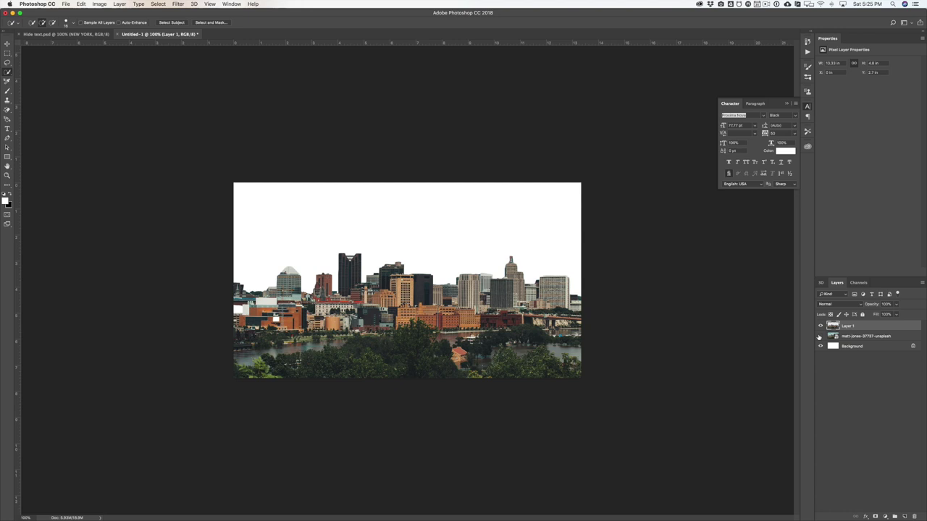
click(820, 336)
click(852, 338)
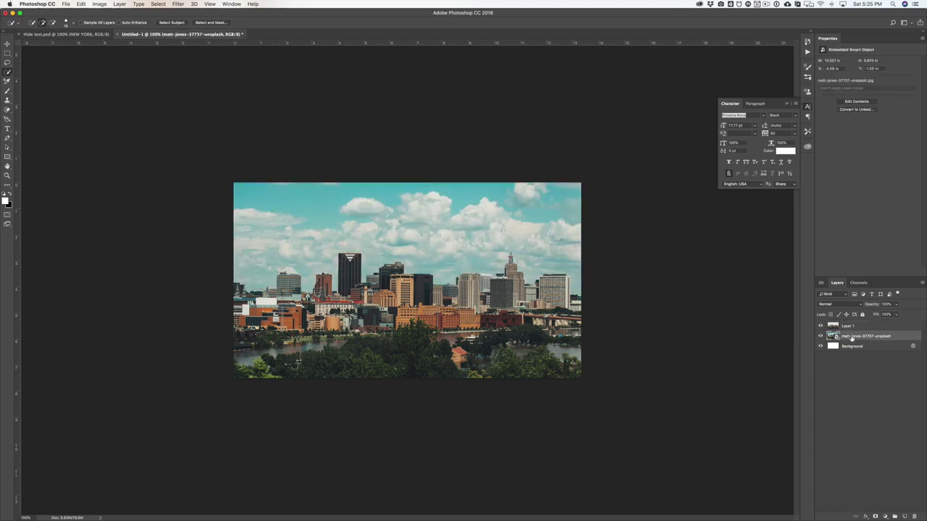
key(t)
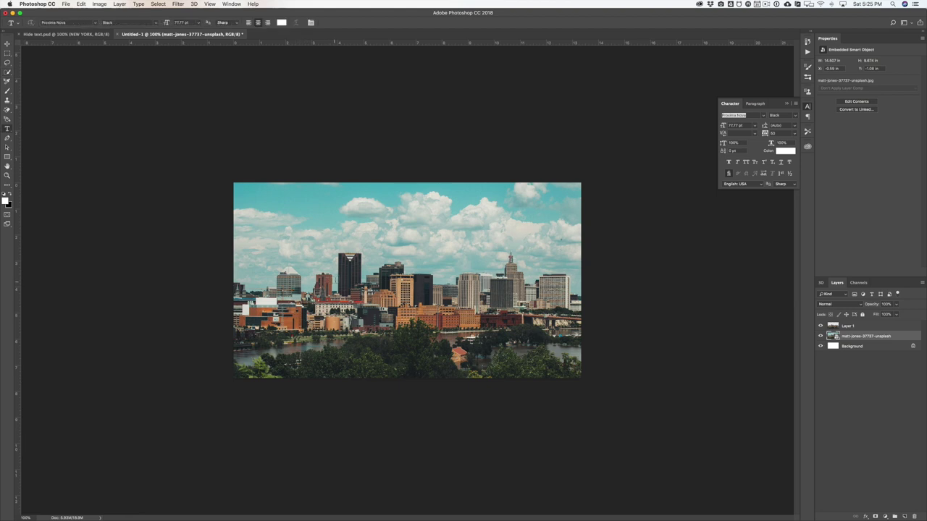
Step: Type 'new york' across the sky as white All Caps text at 300 pt
click(435, 249)
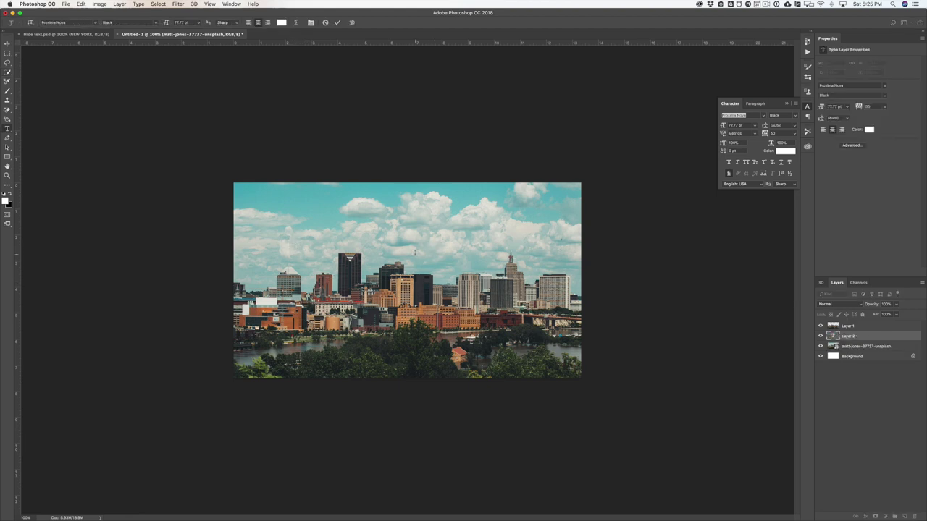
text(new york)
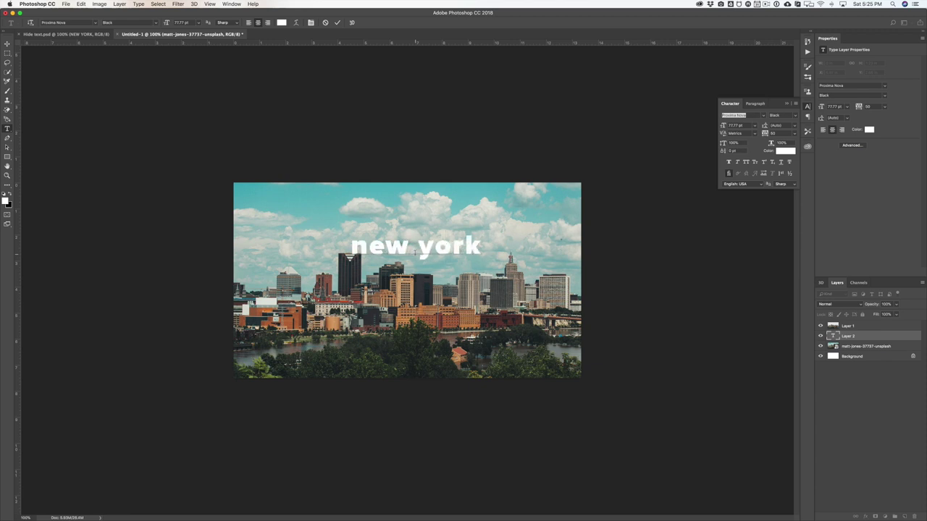
key(super+a)
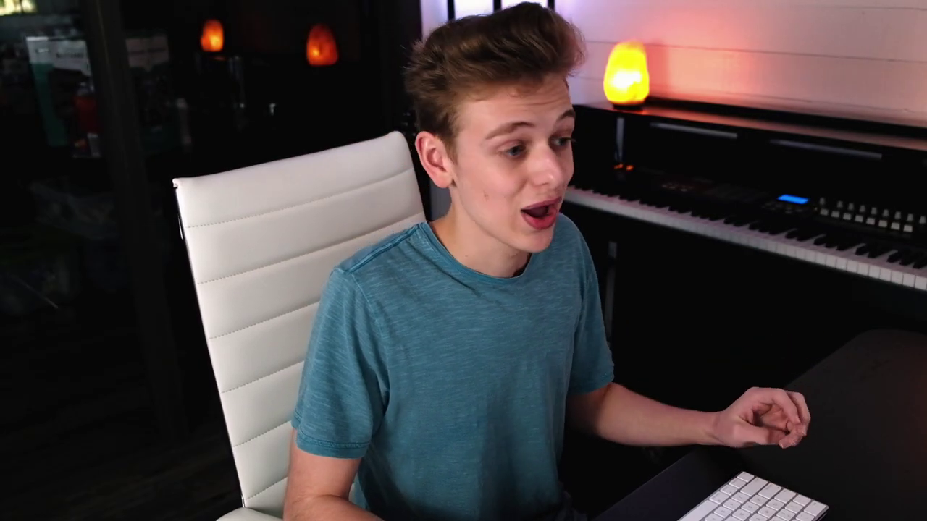
click(746, 163)
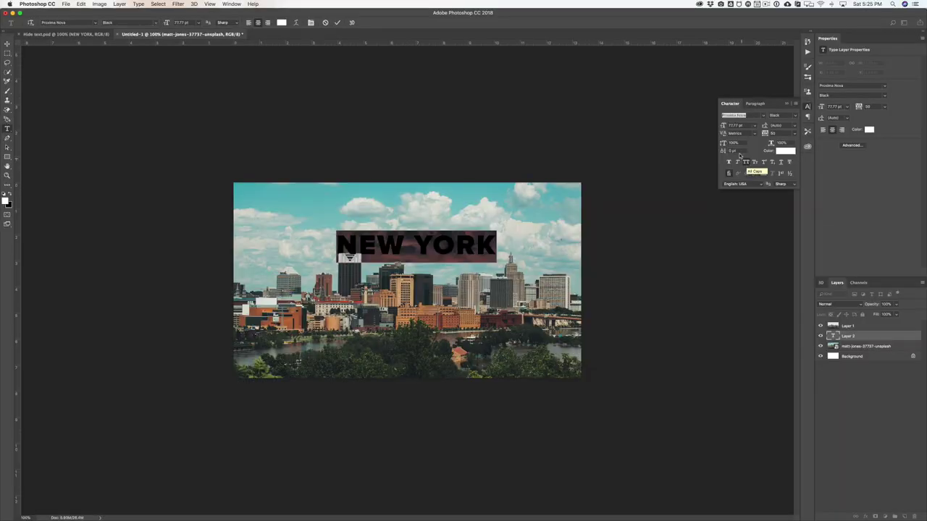
click(755, 126)
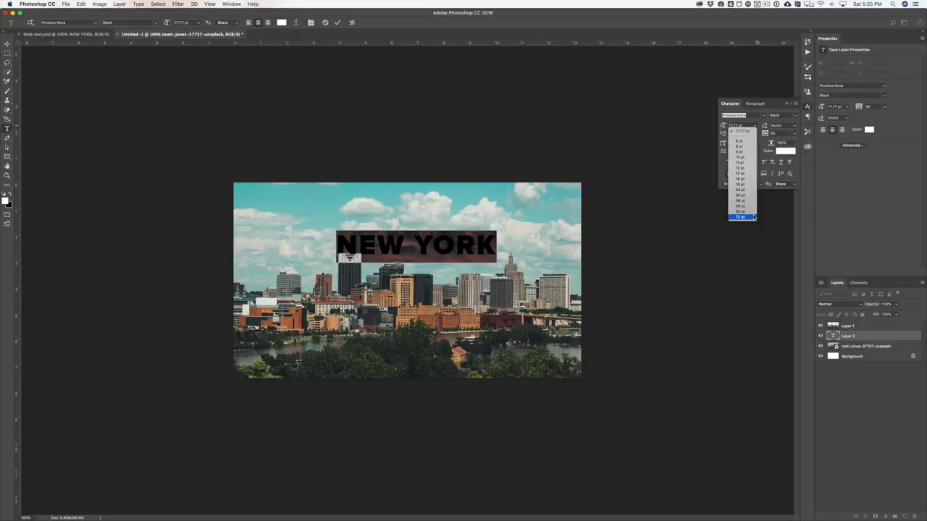
key(Escape)
text(300)
key(Return)
click(337, 23)
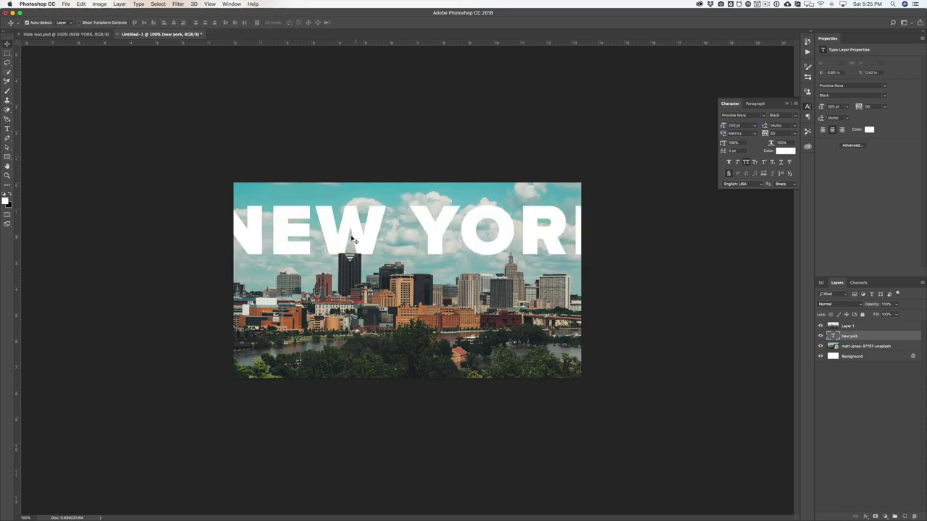
Step: Scale the NEW YORK text down and lower it to meet the building tops
key(ctrl+t)
drag(210, 195, 258, 203)
key(Return)
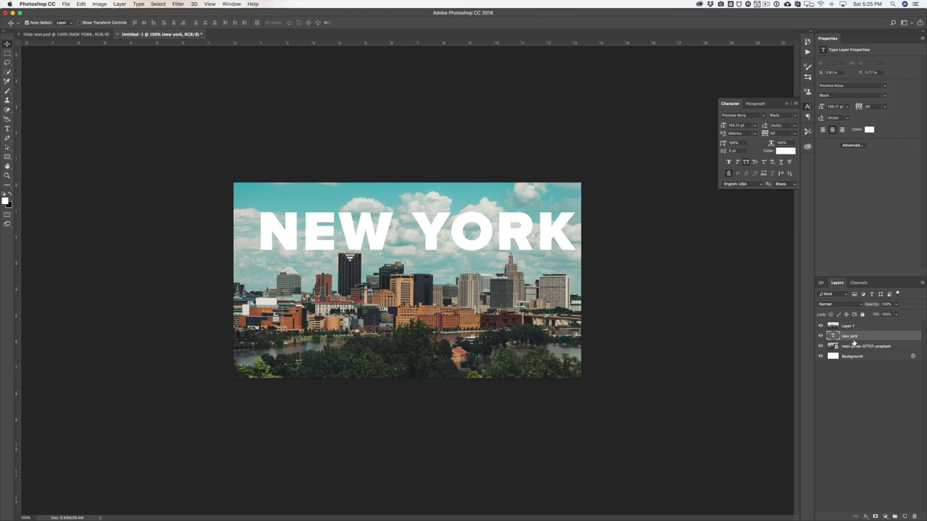
drag(431, 236, 431, 268)
key(shift+Up)
key(shift+Left)
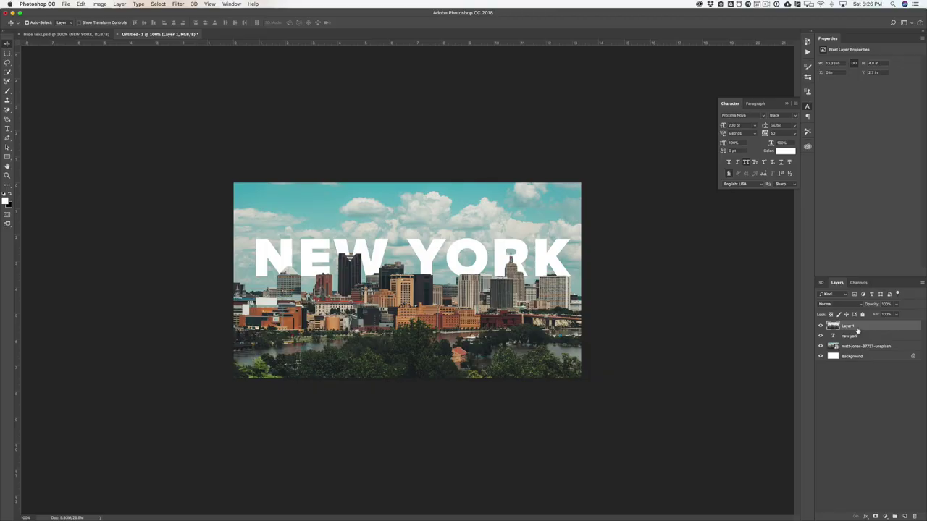
Step: Add a layer mask to Layer 1 and ready a small black brush zoomed on the rooftops
click(875, 517)
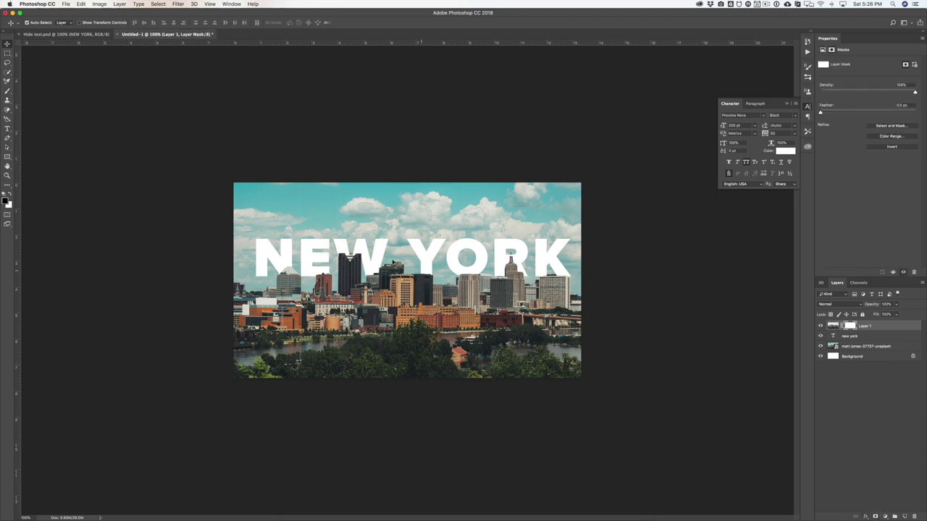
key(b)
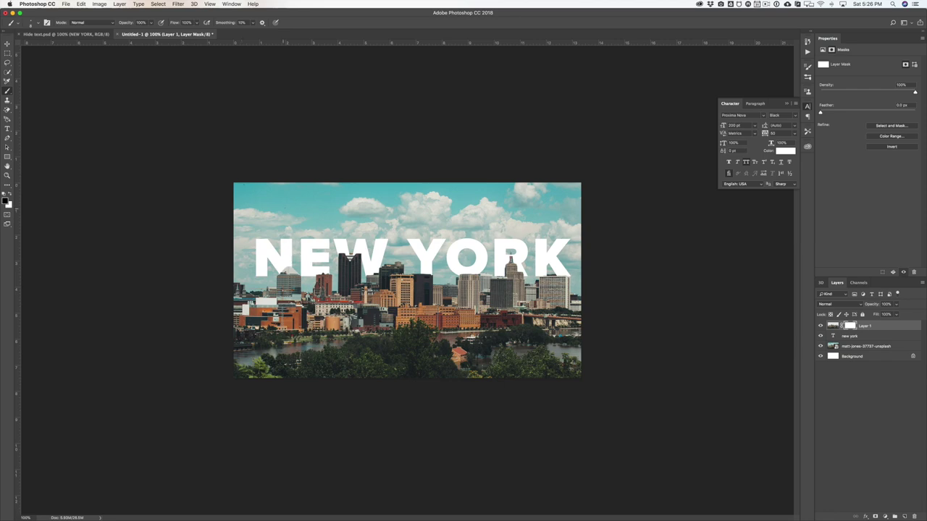
key(super+equal)
key(super+equal)
key(super+equal)
key(super+equal)
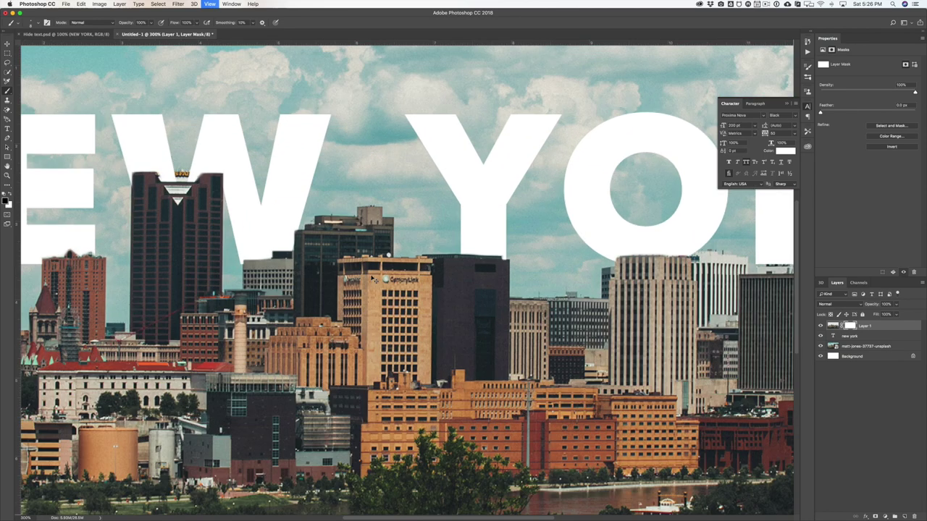
scroll(273, 261, left, 5)
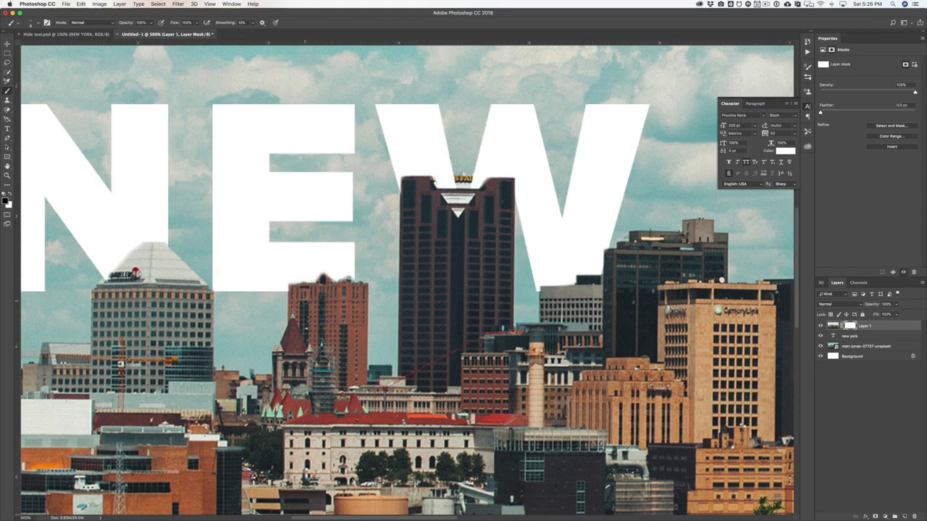
click(8, 196)
key(bracketright)
key(bracketright)
key(bracketright)
key(bracketright)
key(bracketleft)
key(bracketleft)
key(bracketleft)
Step: Mask along the rooftop below the E and the red building's top edge
drag(316, 278, 351, 279)
drag(293, 283, 353, 280)
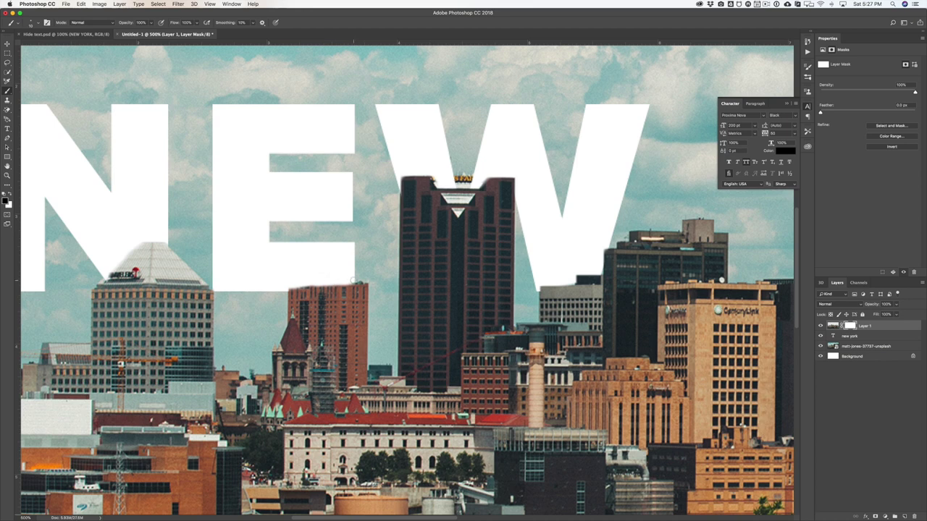
key(x)
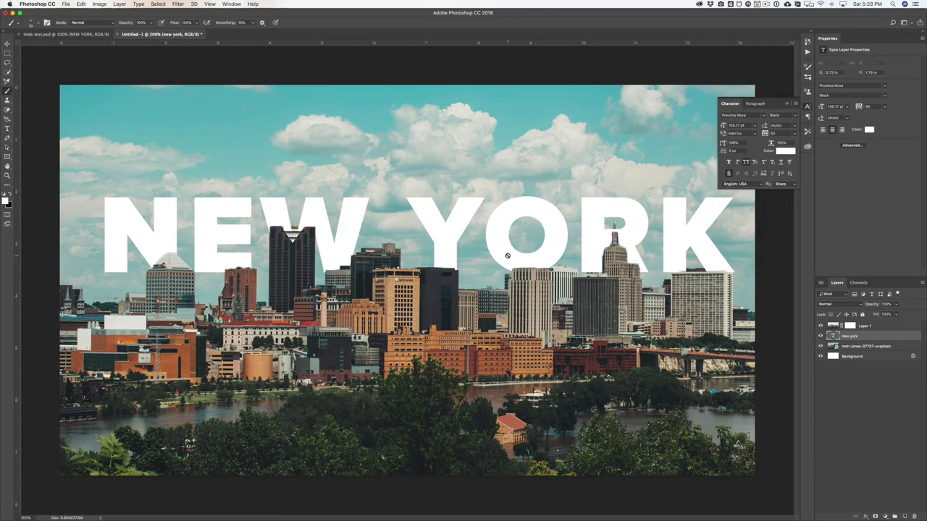
Step: Hide the NEW YORK layer and place MS Icon (White).png, scaled down, into the document
click(820, 337)
click(296, 503)
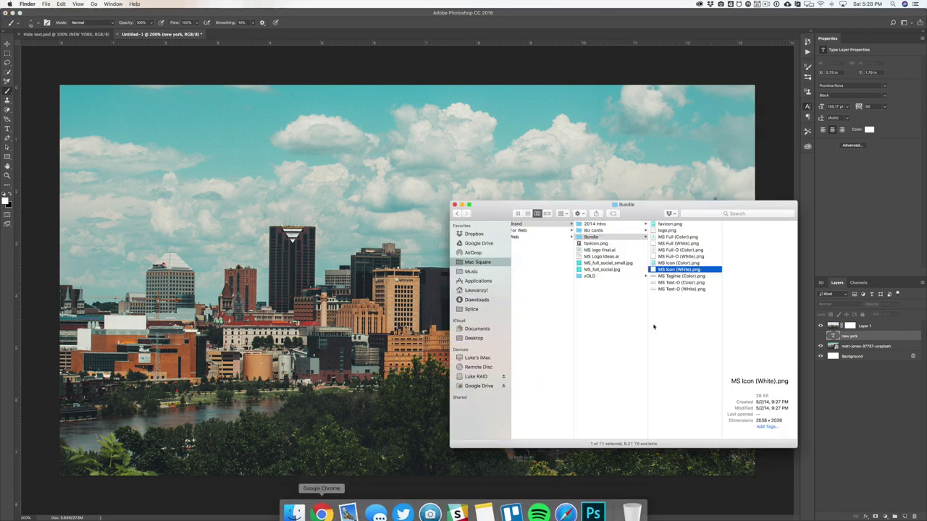
key(super+Tab)
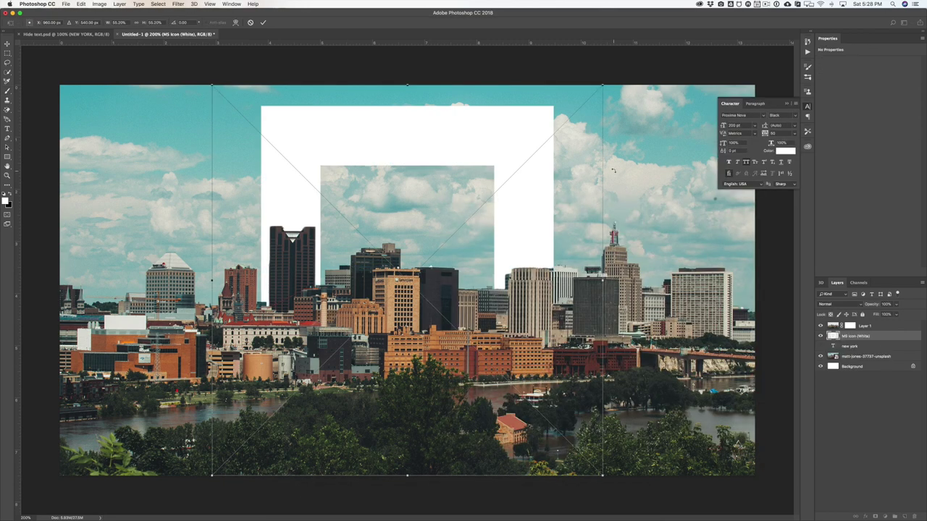
drag(605, 84, 496, 142)
key(Return)
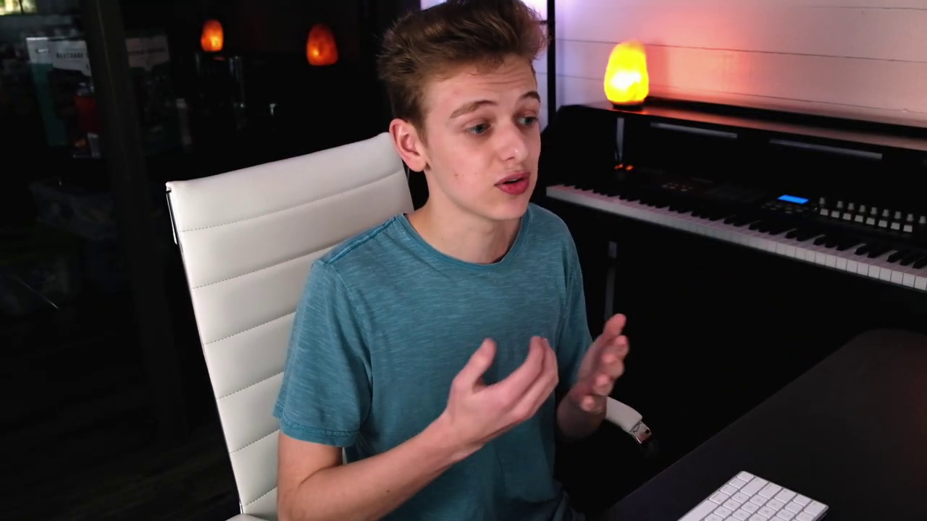